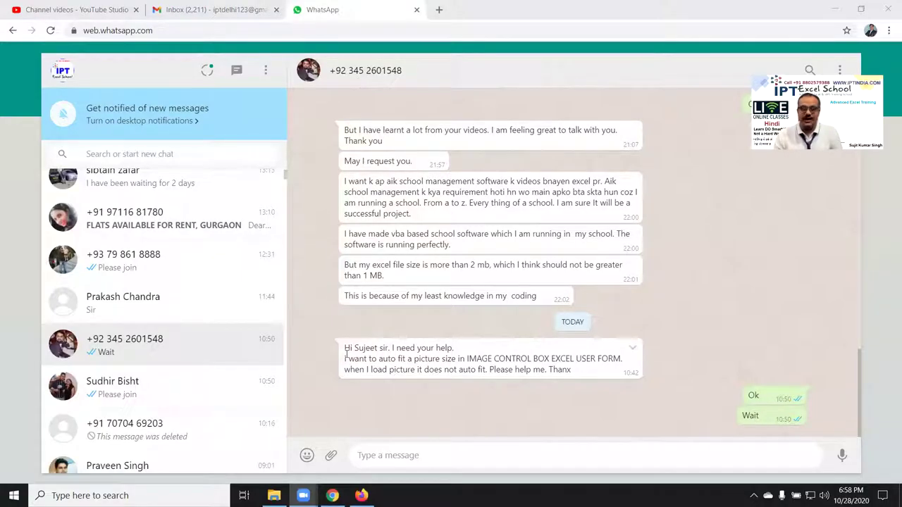
# Highlight the help request about auto-fitting the picture in the message, then clear the highlight.
pyautogui.moveTo(344, 348)
pyautogui.mouseDown()
pyautogui.moveTo(514, 379)
pyautogui.moveTo(571, 374)
pyautogui.mouseUp()
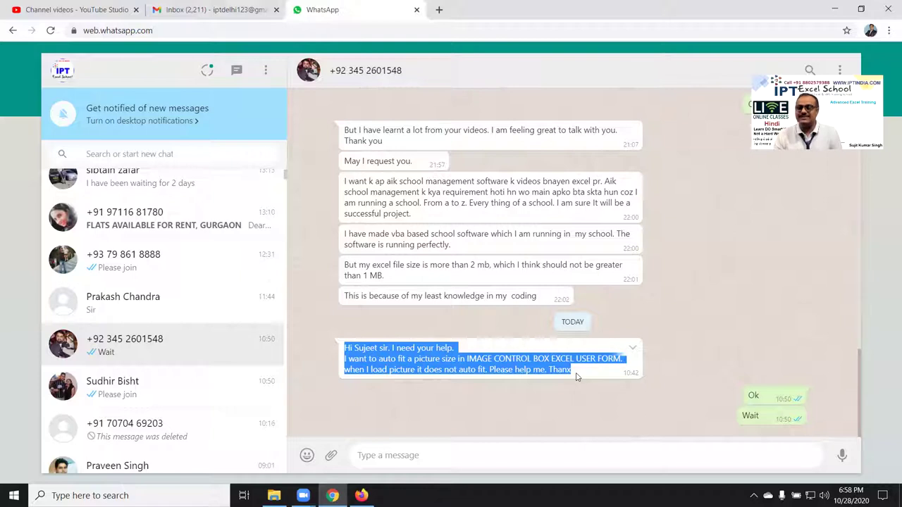
pyautogui.click(583, 404)
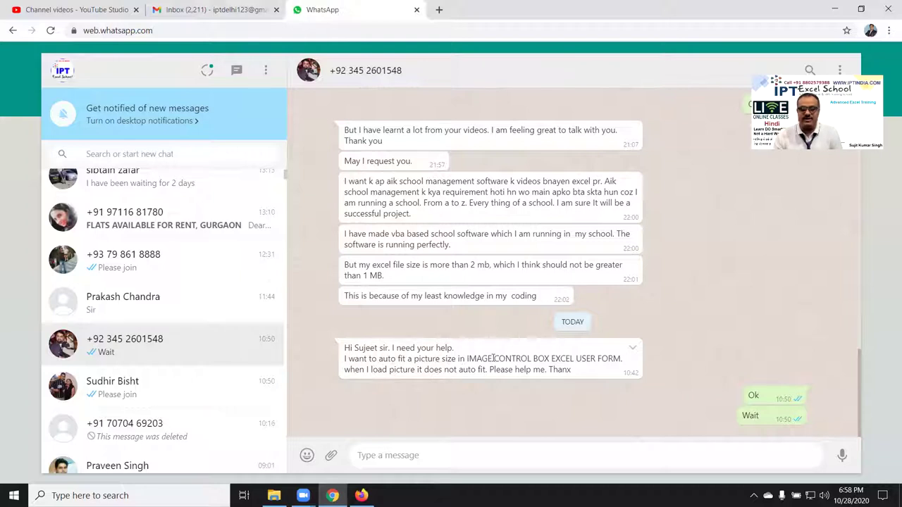
pyautogui.moveTo(620, 359); pyautogui.dragTo(348, 359)
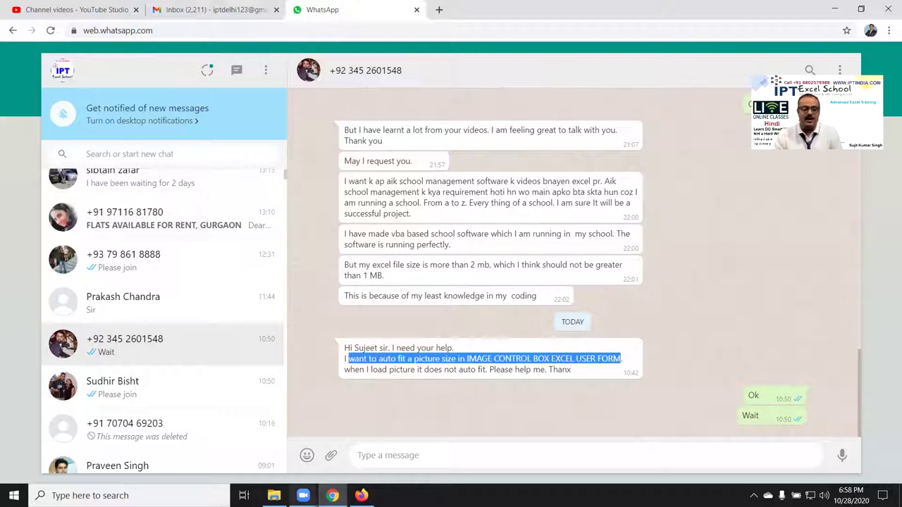
pyautogui.click(296, 348)
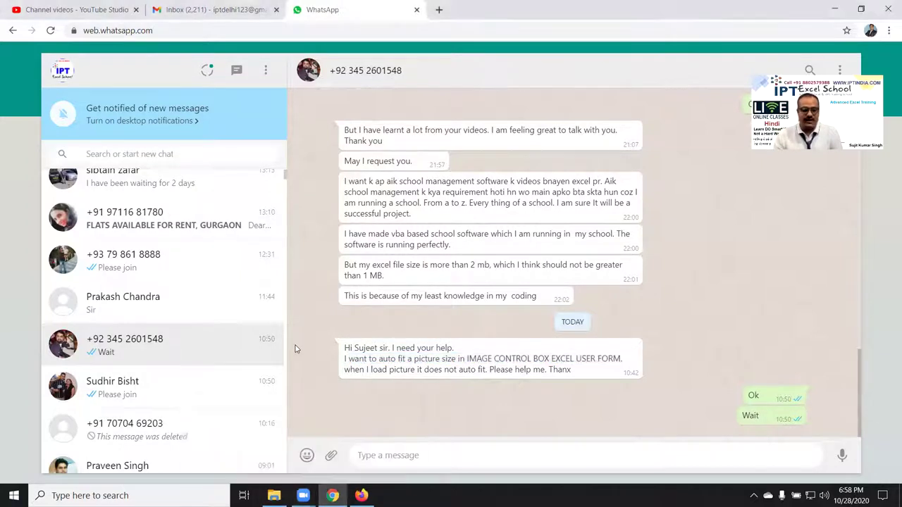
# Launch Excel from Windows search and open a blank workbook.
pyautogui.press('super')
pyautogui.write('exce')
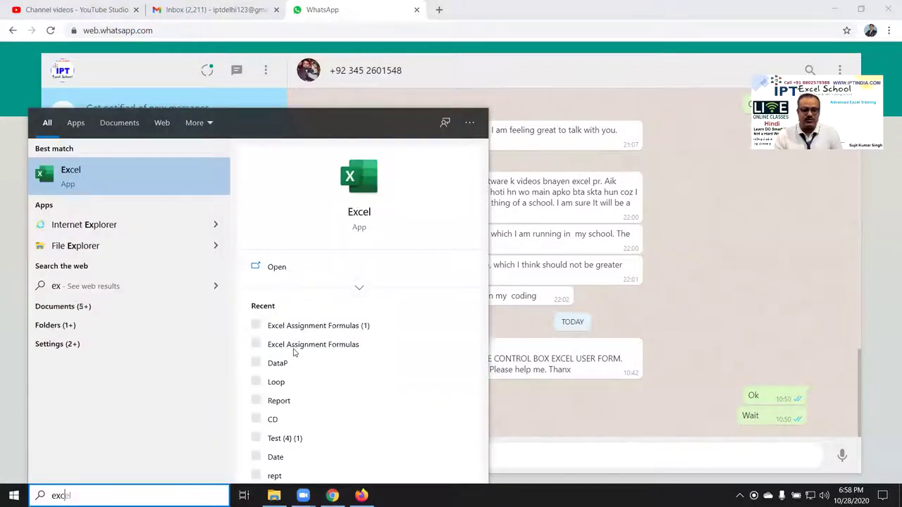
pyautogui.click(363, 192)
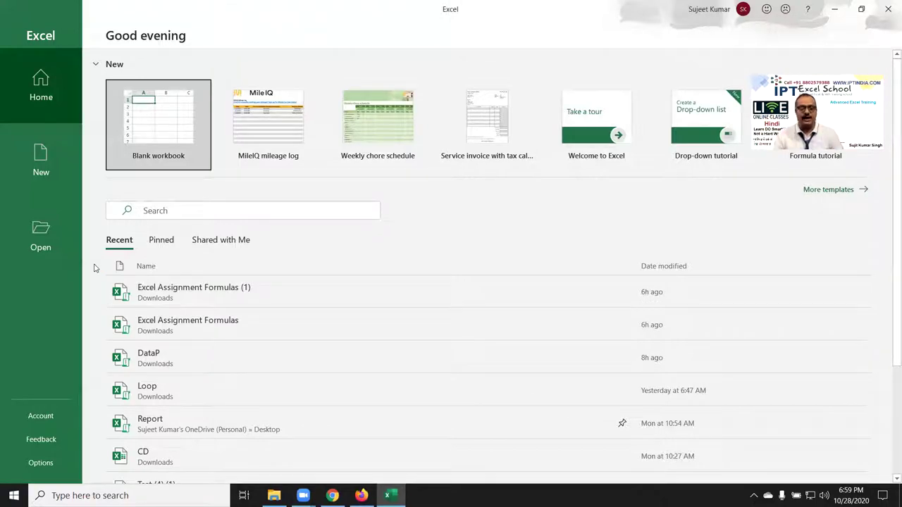
pyautogui.click(167, 103)
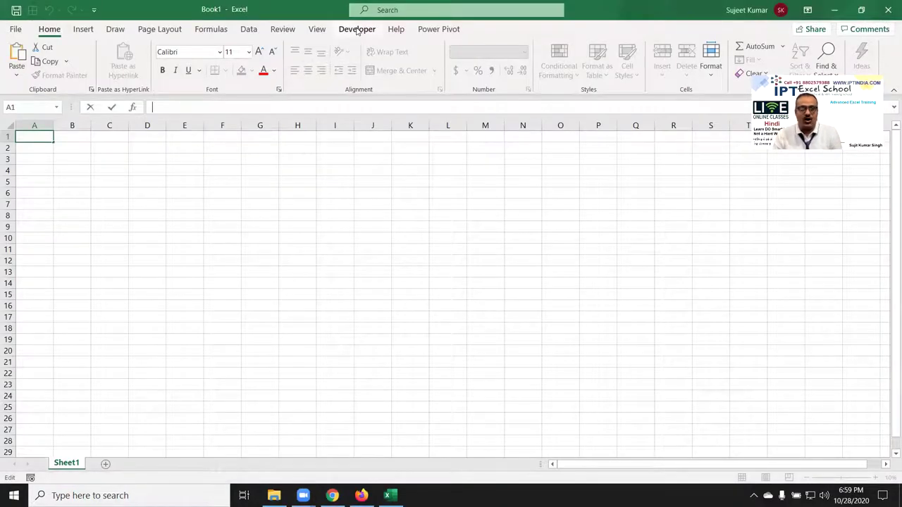
# Open the Visual Basic editor from the Developer tab and insert a new UserForm.
pyautogui.click(357, 30)
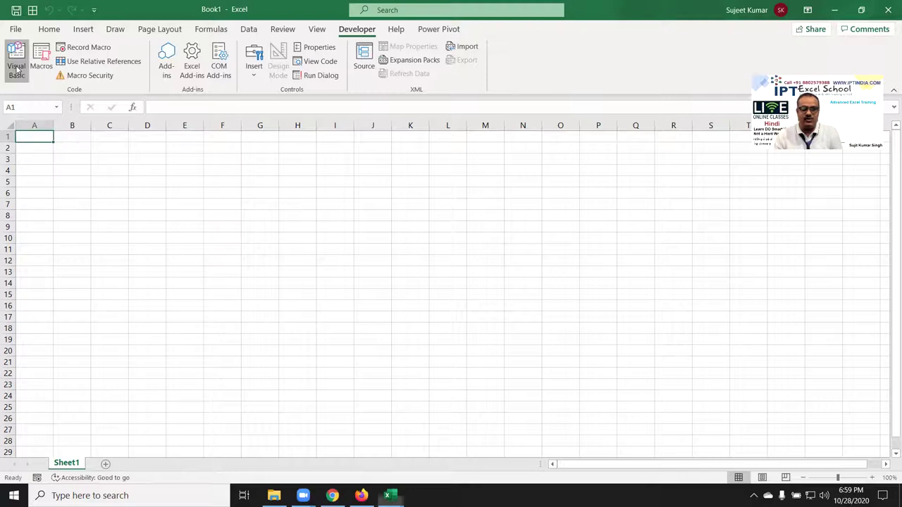
pyautogui.click(17, 70)
pyautogui.click(82, 25)
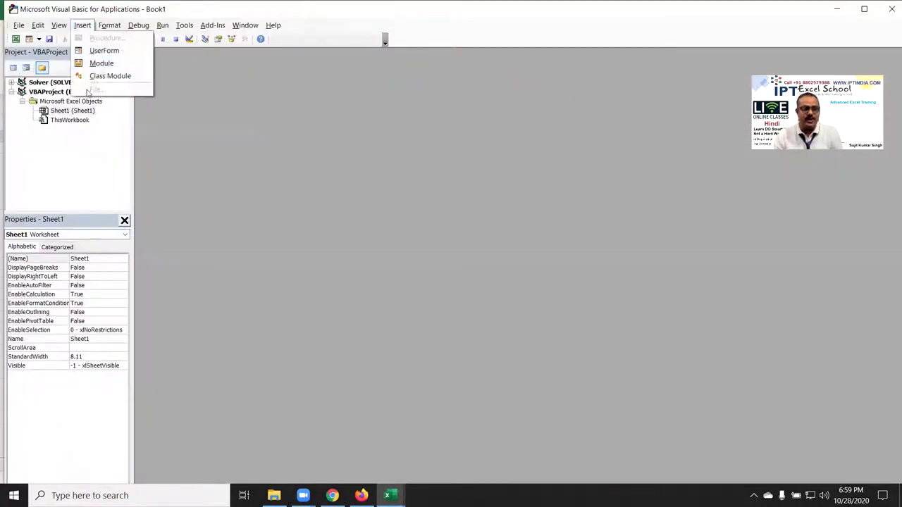
pyautogui.click(104, 50)
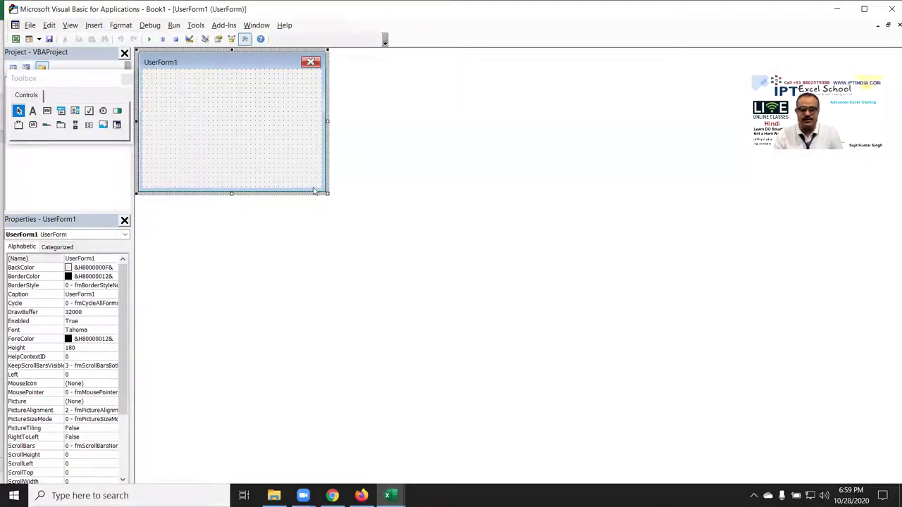
# Enlarge UserForm1 and draw an Image control in its upper left.
pyautogui.moveTo(327, 195); pyautogui.dragTo(406, 297)
pyautogui.click(103, 125)
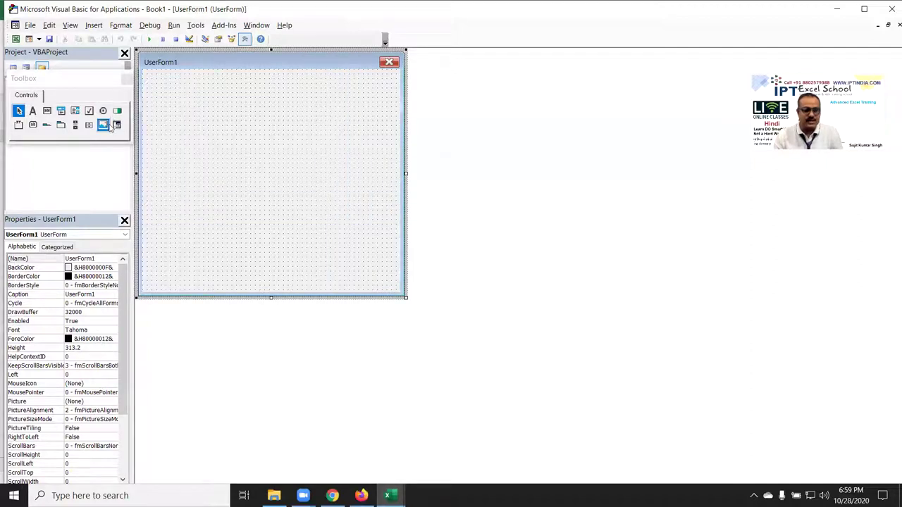
pyautogui.moveTo(170, 88)
pyautogui.mouseDown()
pyautogui.moveTo(315, 215)
pyautogui.moveTo(302, 210)
pyautogui.mouseUp()
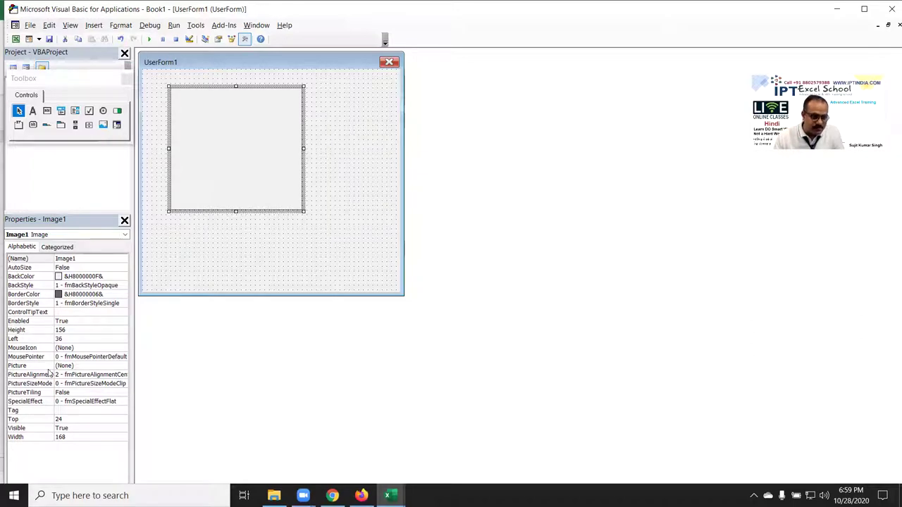
# Load a picture from the Pictures folder into Image1's Picture property and open its PictureSizeMode choices.
pyautogui.click(79, 366)
pyautogui.click(123, 367)
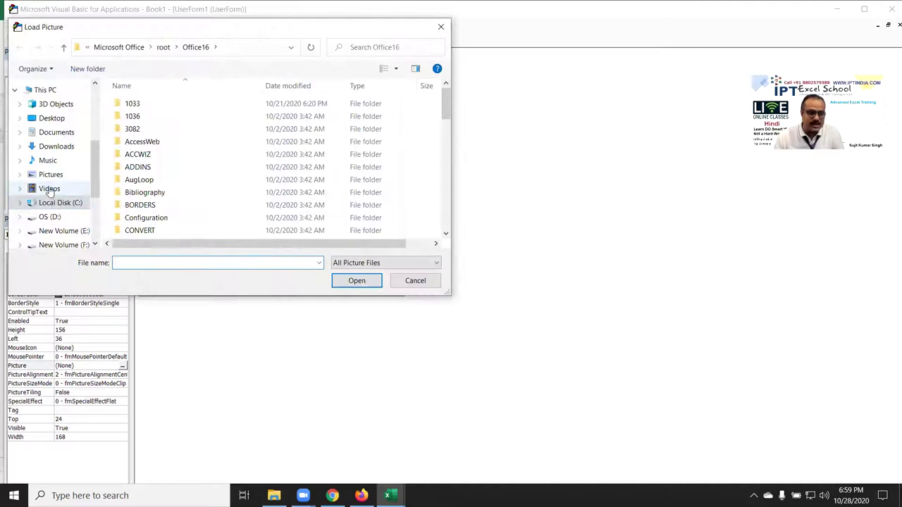
pyautogui.click(49, 188)
pyautogui.click(51, 175)
pyautogui.doubleClick(136, 144)
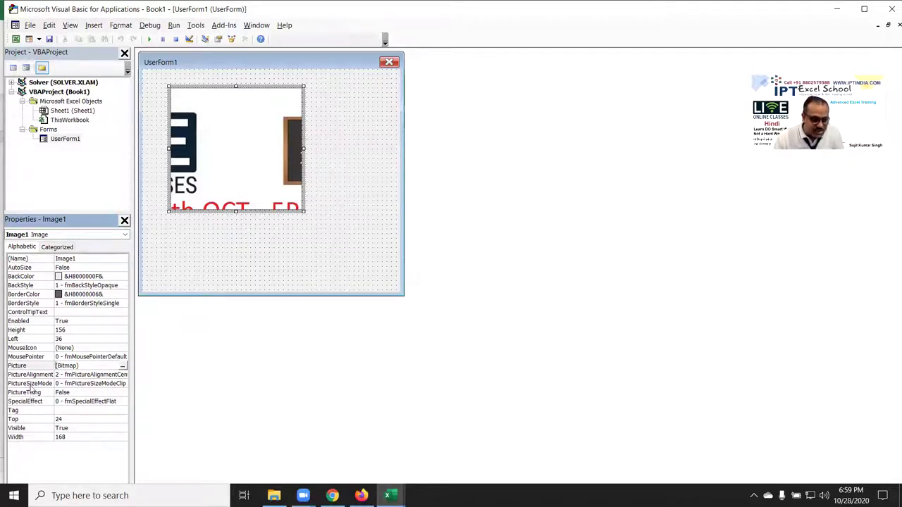
pyautogui.click(31, 384)
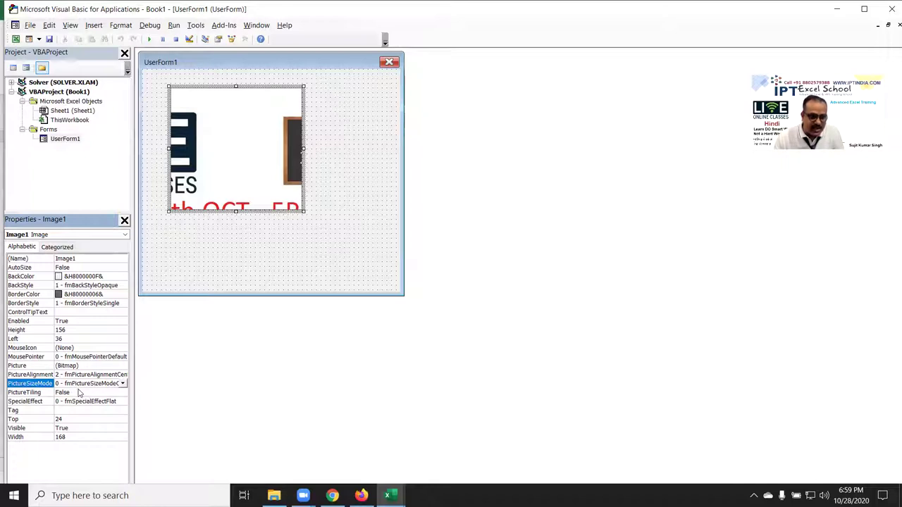
pyautogui.click(123, 384)
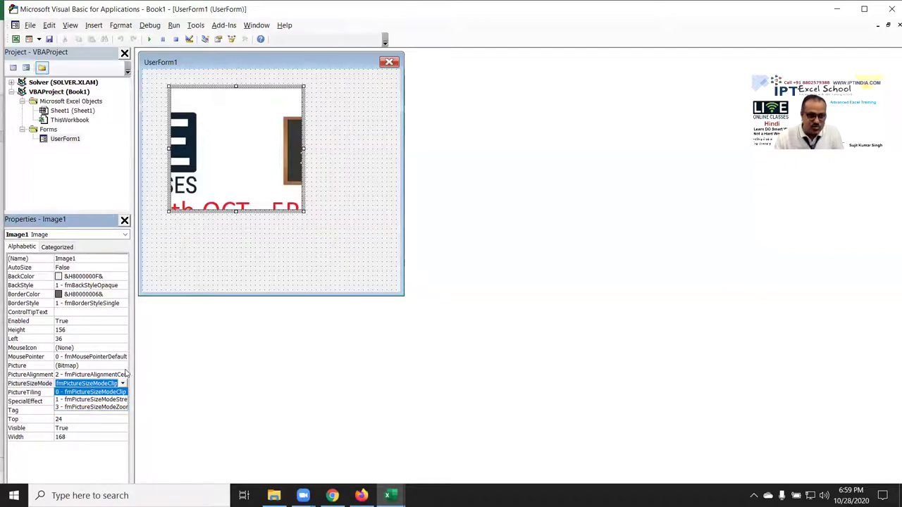
# Set Image1's PictureSizeMode to 1 - fmPictureSizeModeStretch so the whole picture fits.
pyautogui.moveTo(131, 371); pyautogui.dragTo(189, 371)
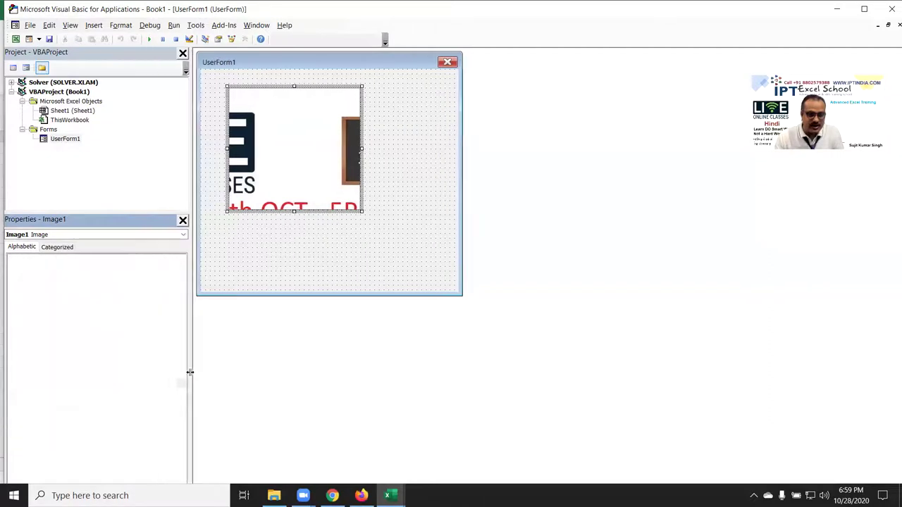
pyautogui.click(182, 385)
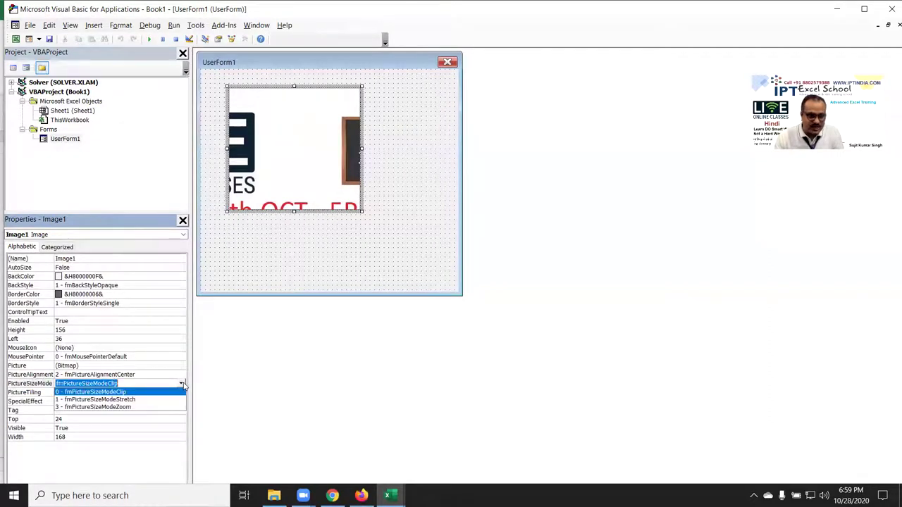
pyautogui.click(127, 400)
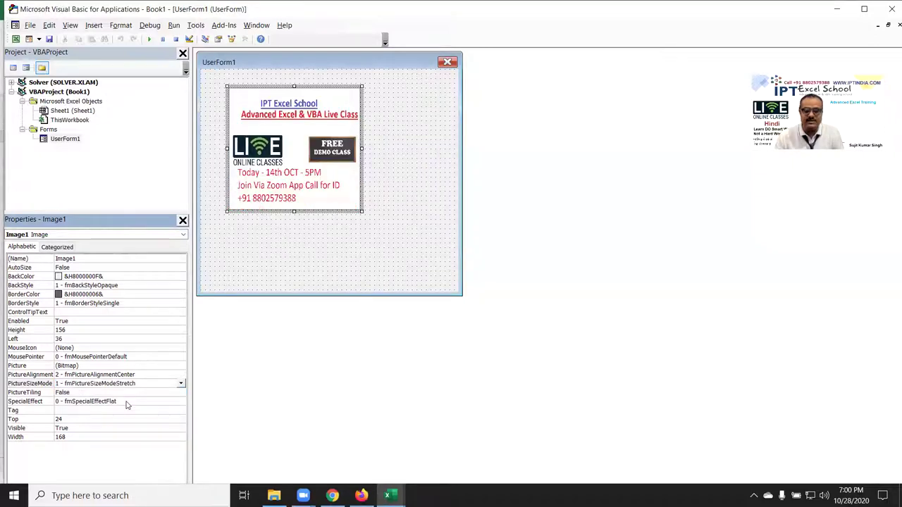
pyautogui.click(277, 249)
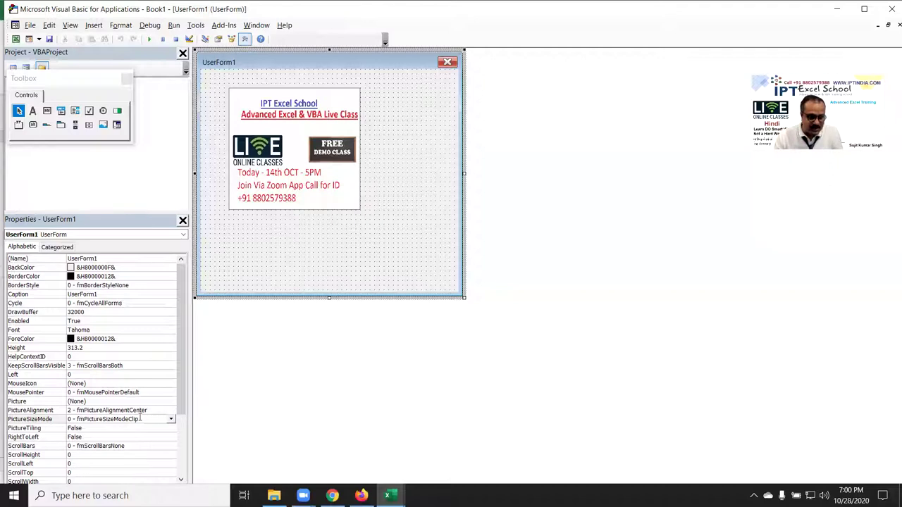
# Scroll through UserForm1's properties, then minimise all windows with Win+D to show the desktop.
pyautogui.scroll(-3, 60, 470)
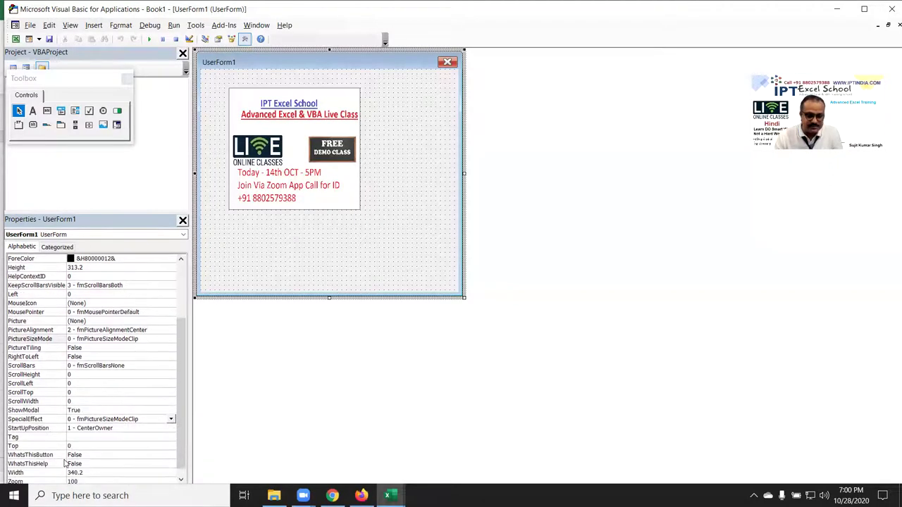
pyautogui.scroll(-1, 48, 408)
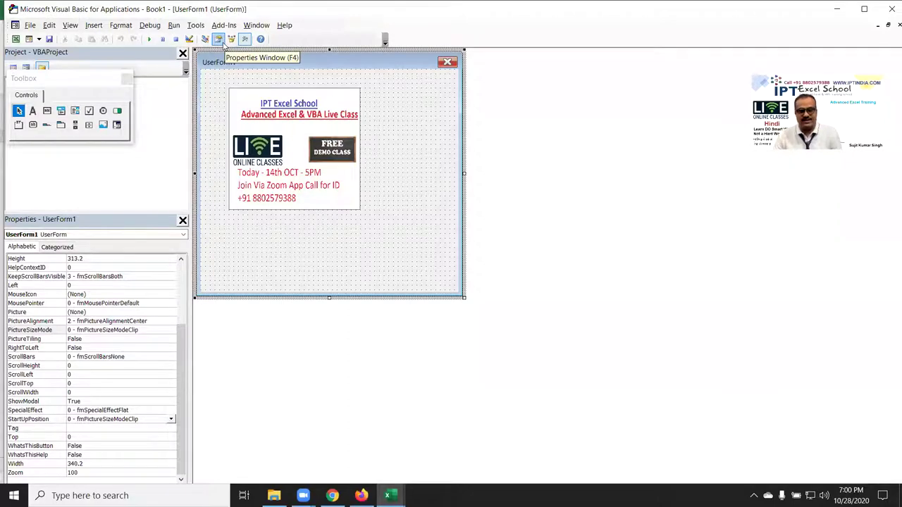
pyautogui.click(406, 252)
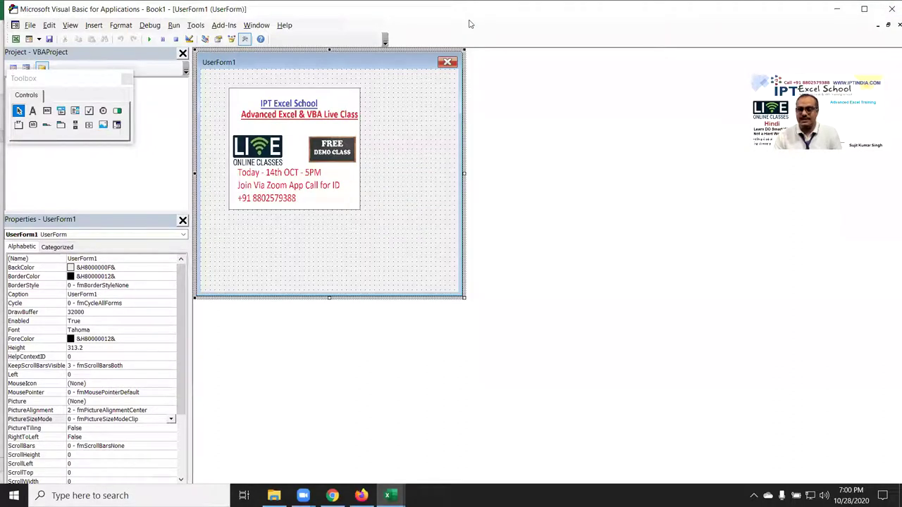
pyautogui.press('super+d')
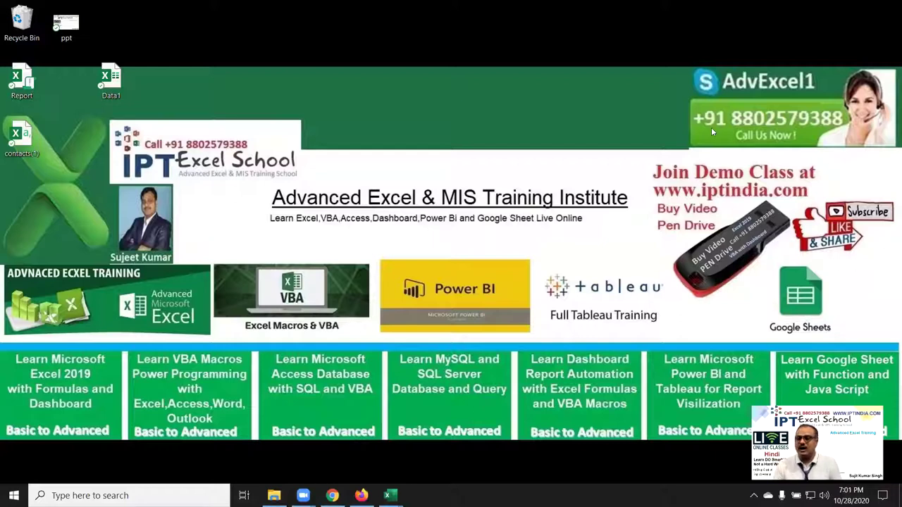
pyautogui.moveTo(695, 62); pyautogui.dragTo(859, 106)
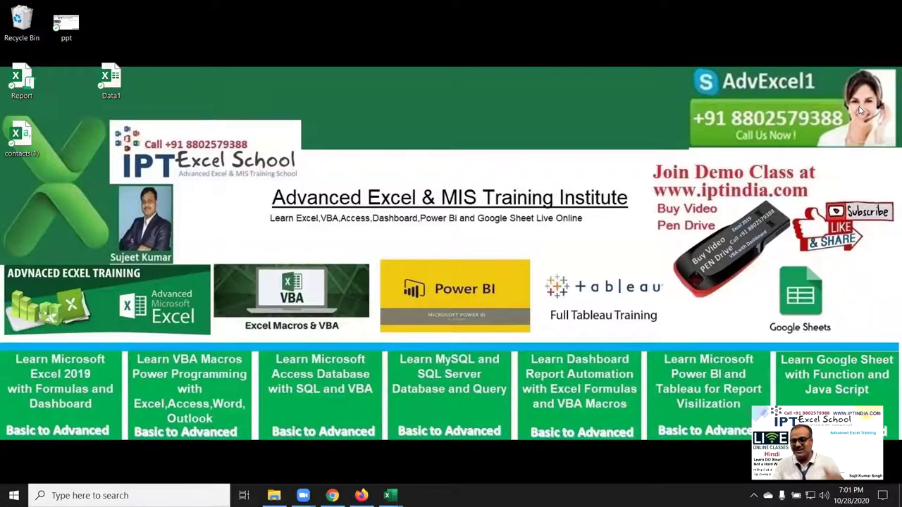